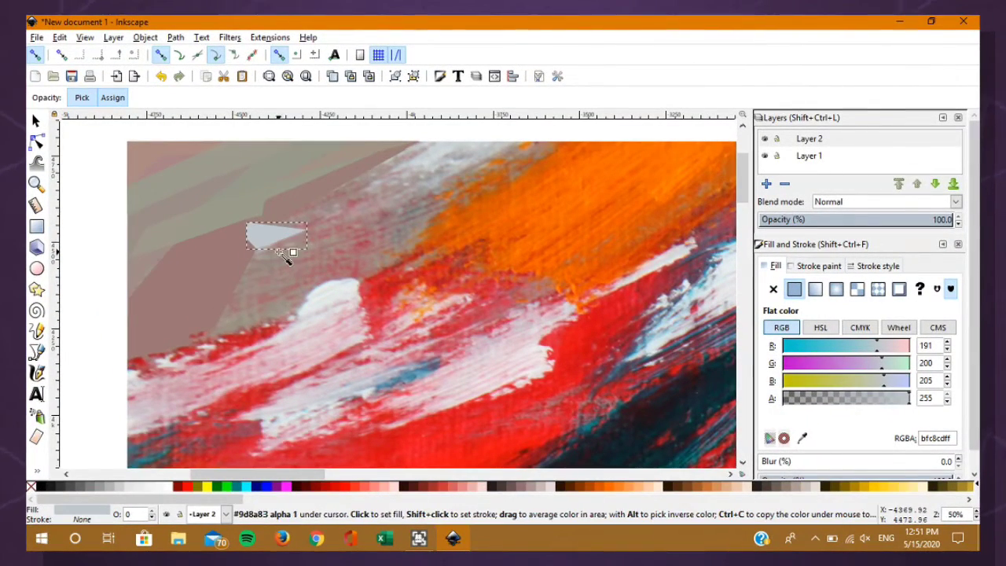
Trace a thin straight-sided facet over the pale grey stroke at the painting's upper edge, beside the mauve facets
key("b")
left_click(373, 168)
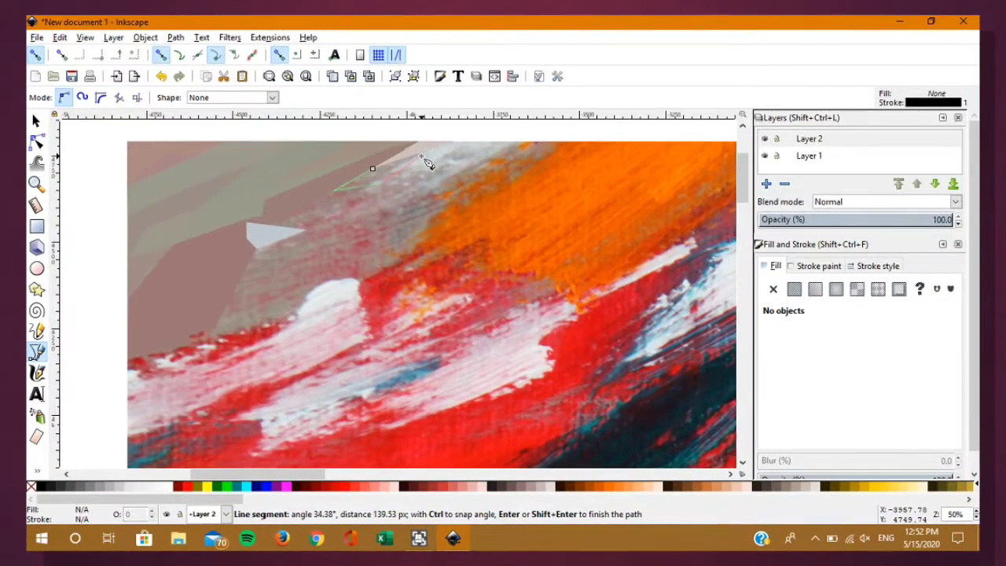
scroll(428, 162, "up", 1)
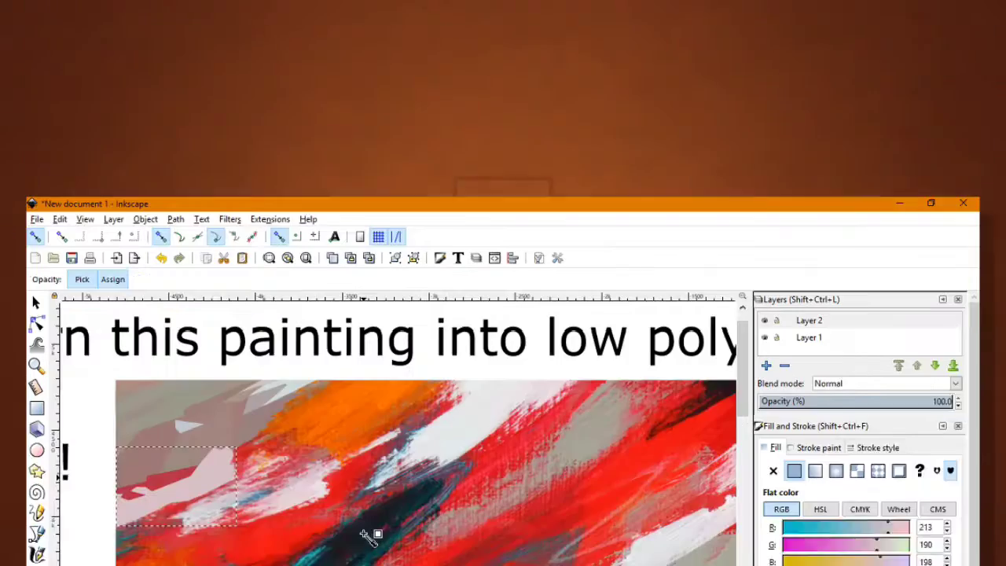
Trace a long facet along the orange stroke up to the painting's upper edge and fill it with a sampled orange
scroll(285, 301, "down", 5)
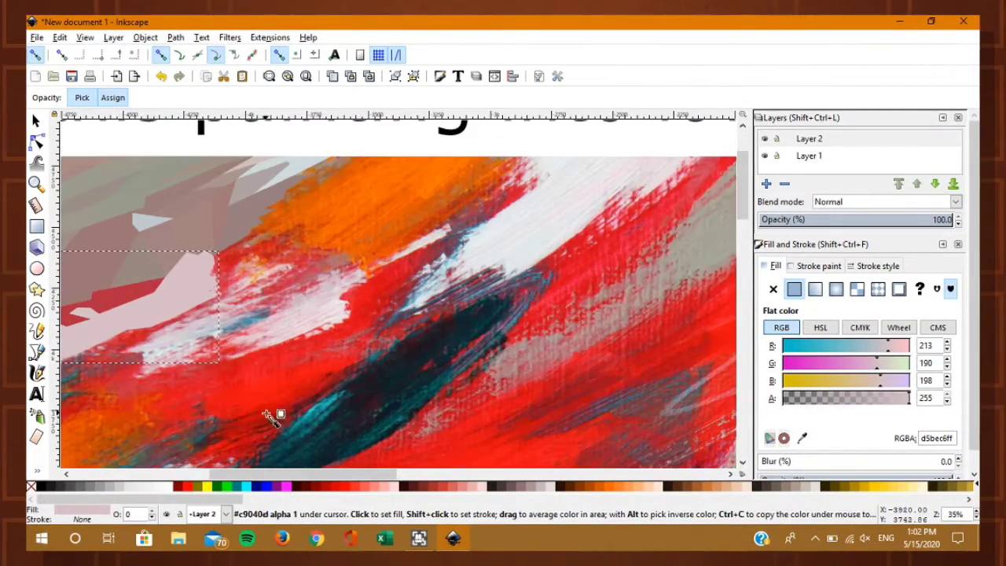
mouse_move(292, 473)
left_mouse_down()
mouse_move(226, 471)
mouse_move(262, 470)
left_mouse_up()
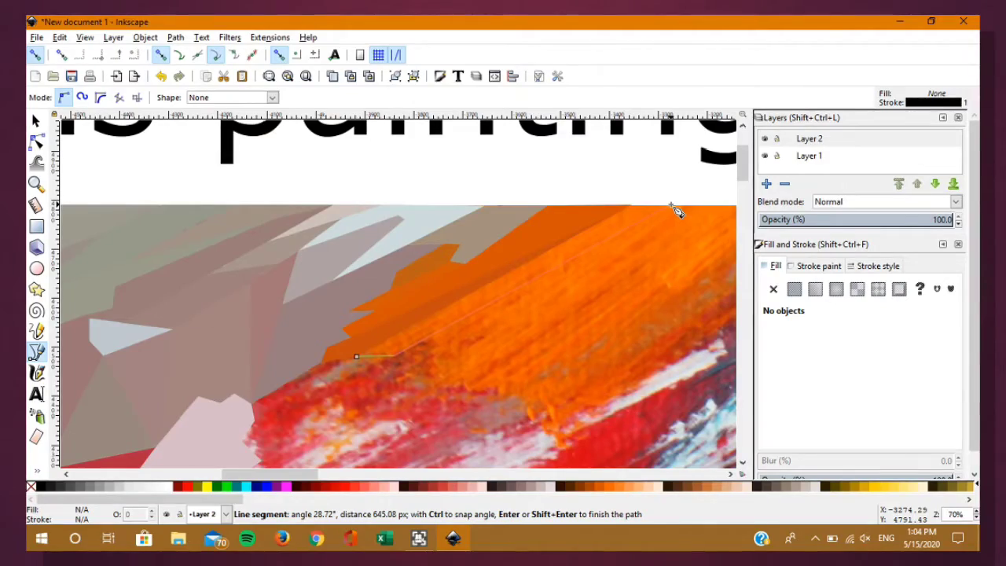
left_click(514, 271)
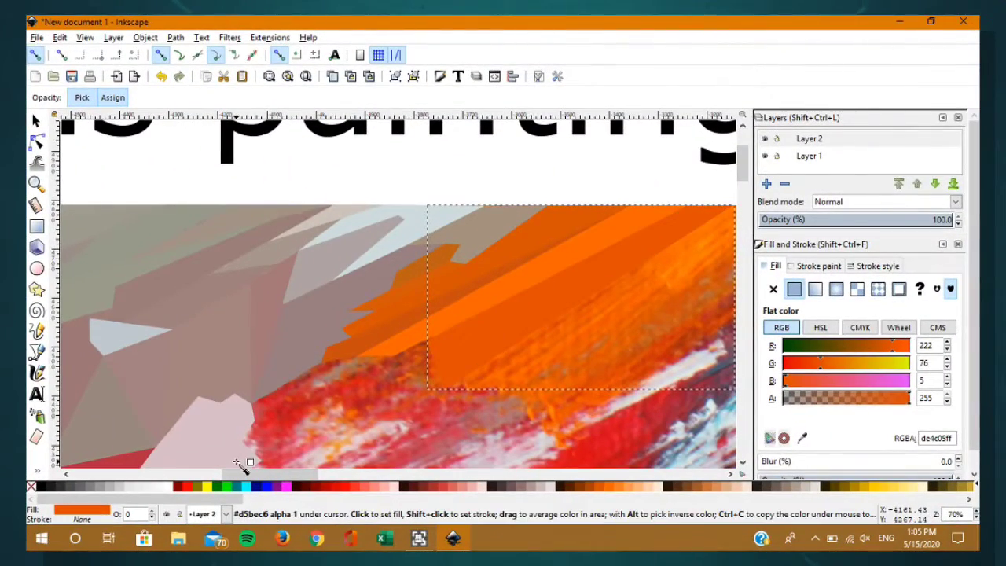
Trace a red facet below the orange ones and fill the outlined orange strip with a sampled orange
key("b")
left_click(251, 404)
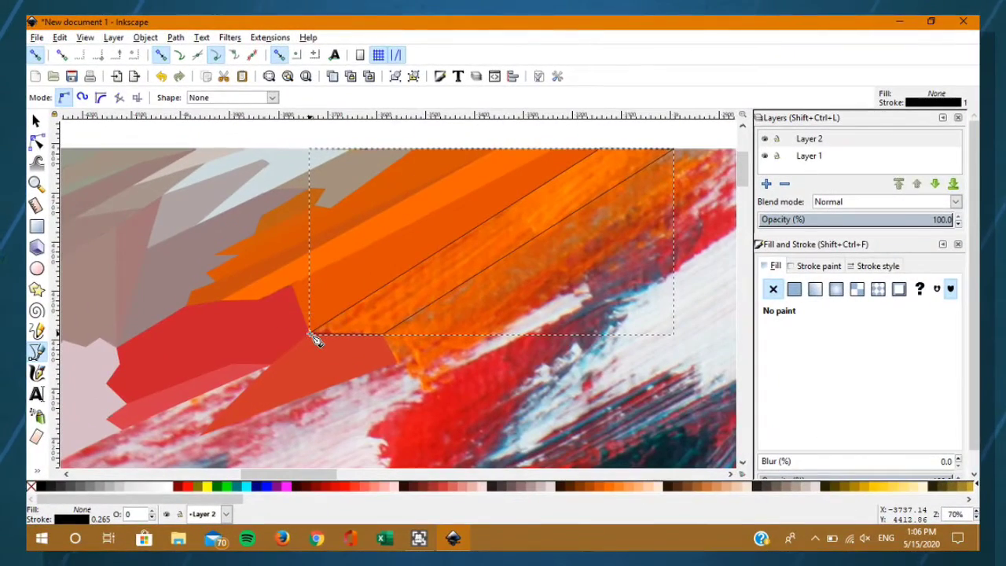
key("d")
left_click(346, 329)
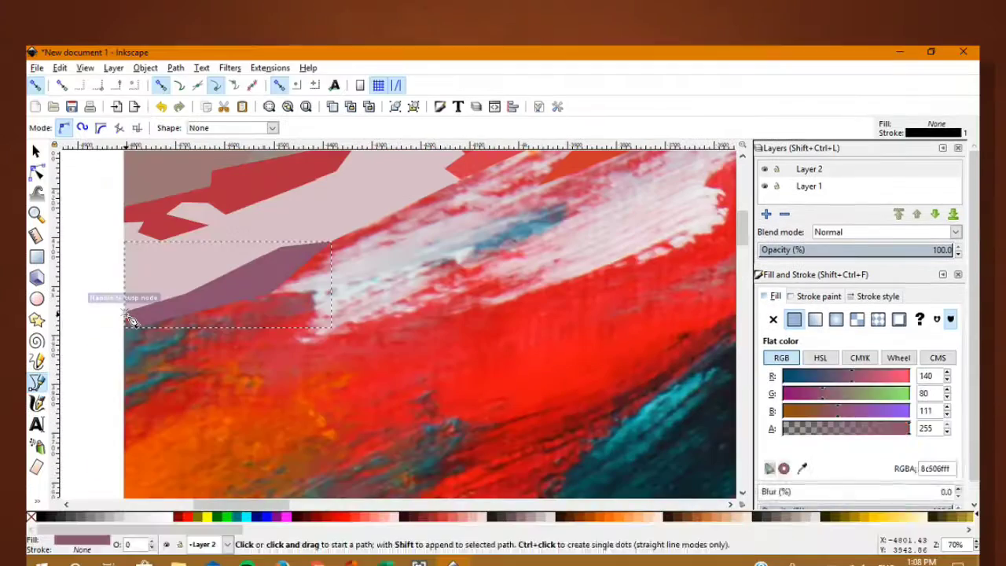
Trace teal, dark red and pink facets below the purple facet, following the lower edge of the pale stroke
left_click(125, 314)
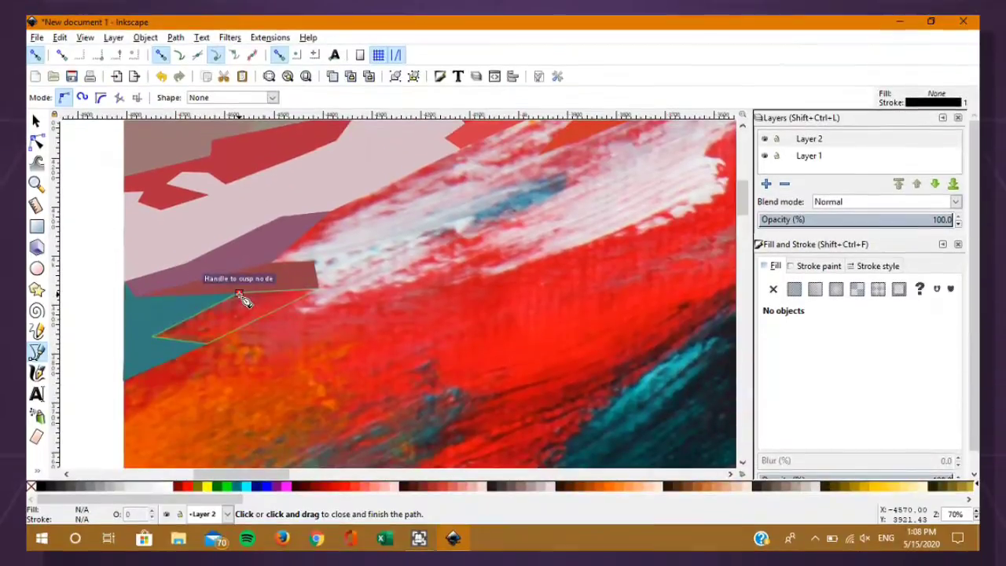
left_click(238, 287)
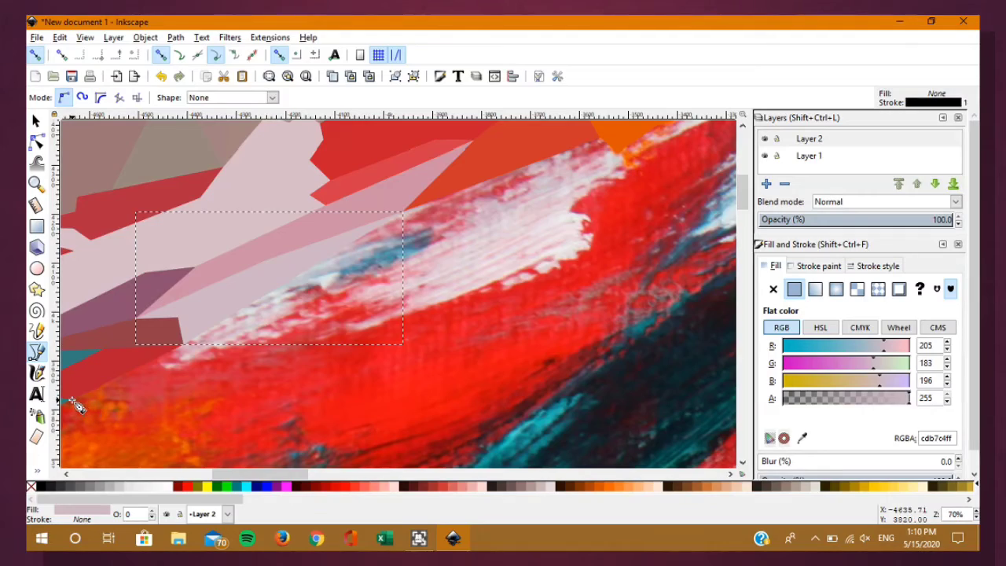
left_click(75, 402)
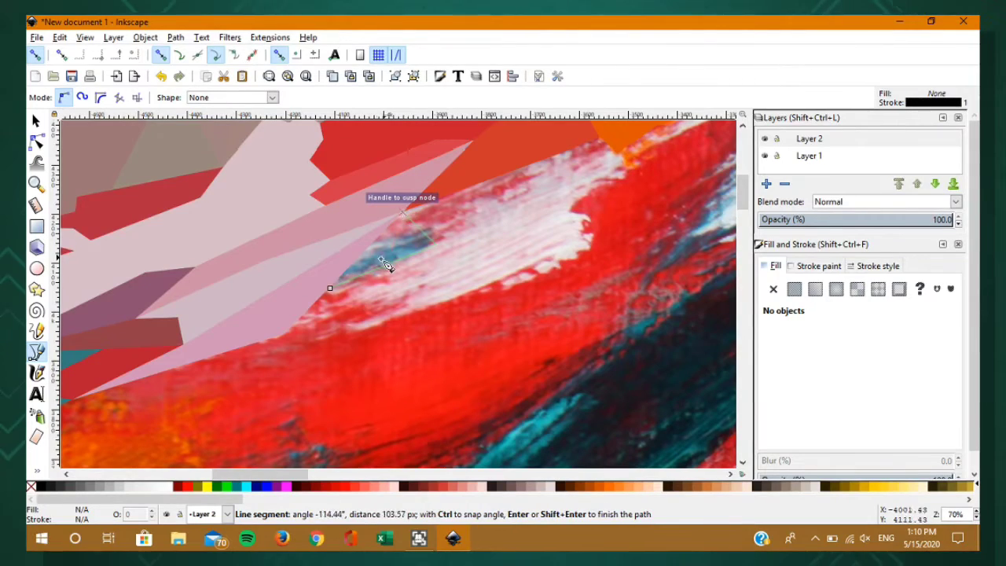
Trace a triangular facet over the small blue patch in the pale stroke and place a facet corner beside the cream facet
left_click(330, 287)
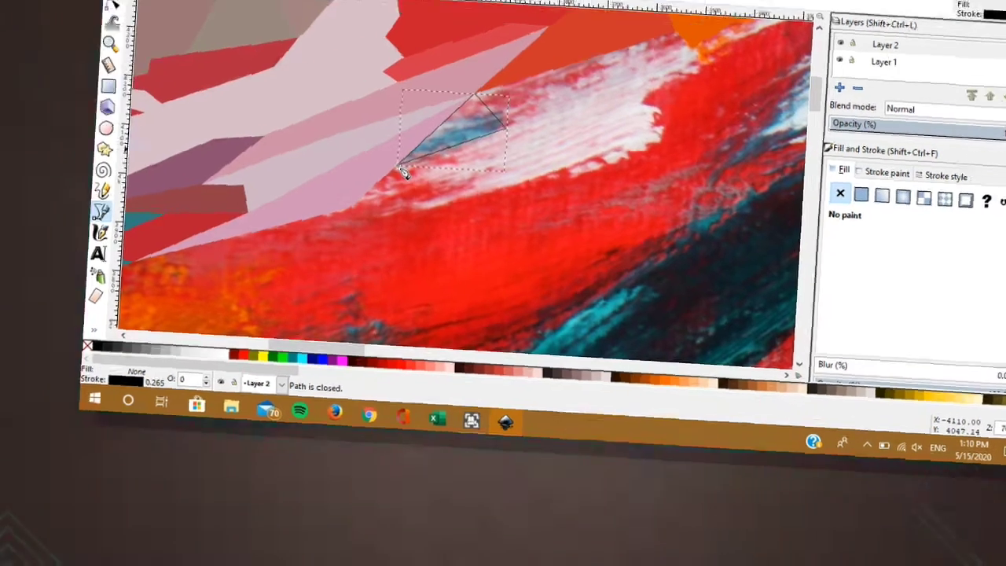
left_click(401, 170)
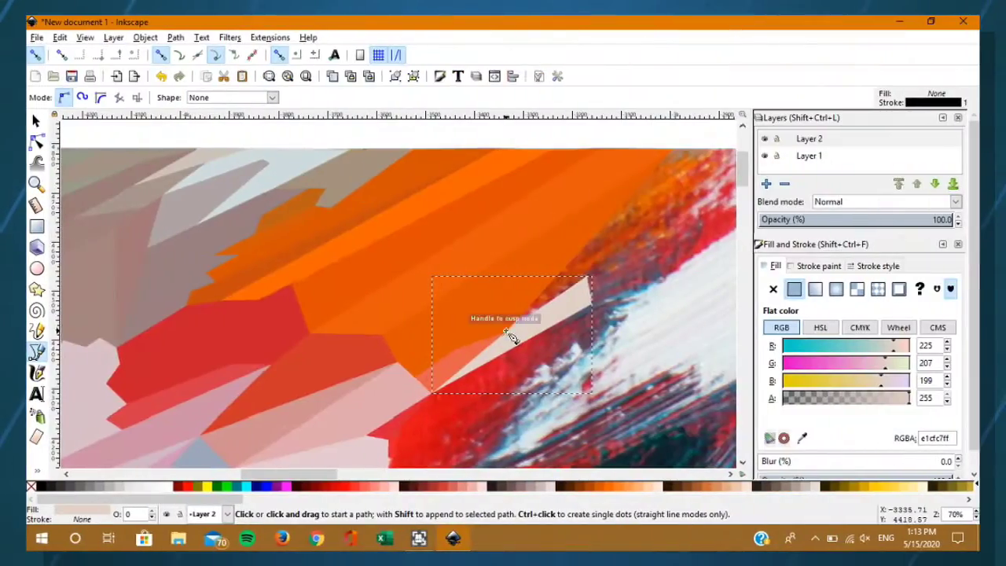
left_click(505, 333)
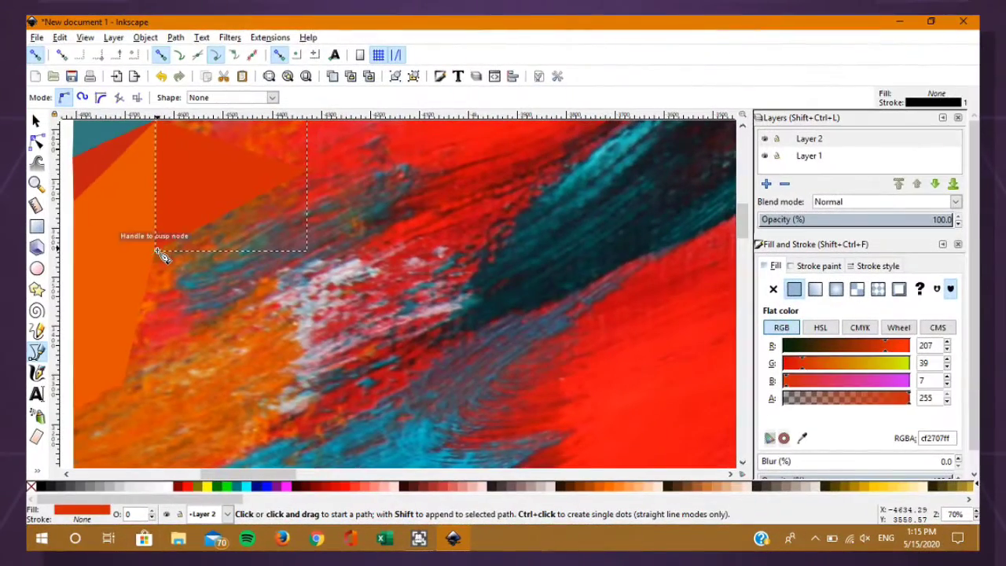
Trace an olive facet under the orange-red one and a closed facet over the dark teal strokes next to it
left_click(155, 251)
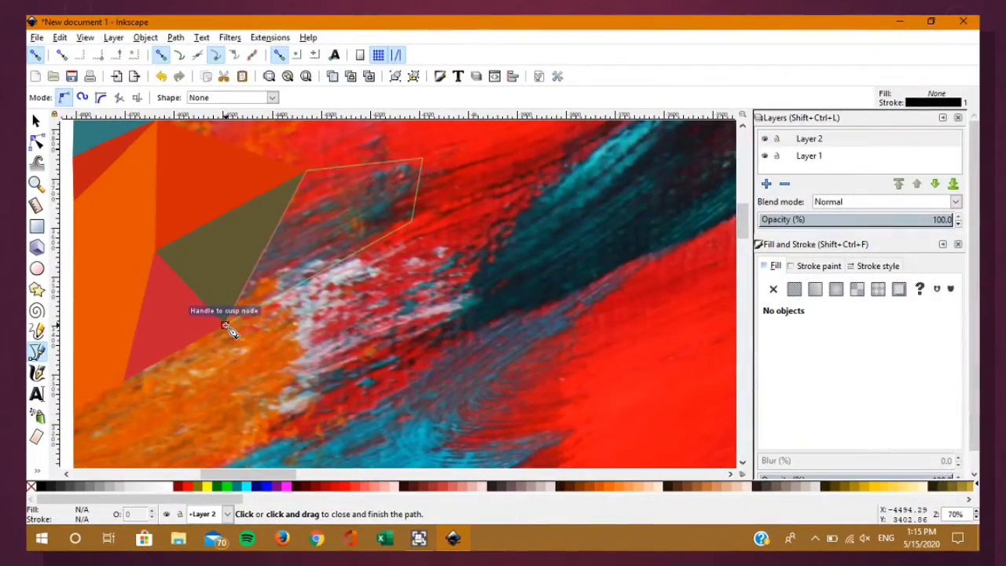
left_click(226, 326)
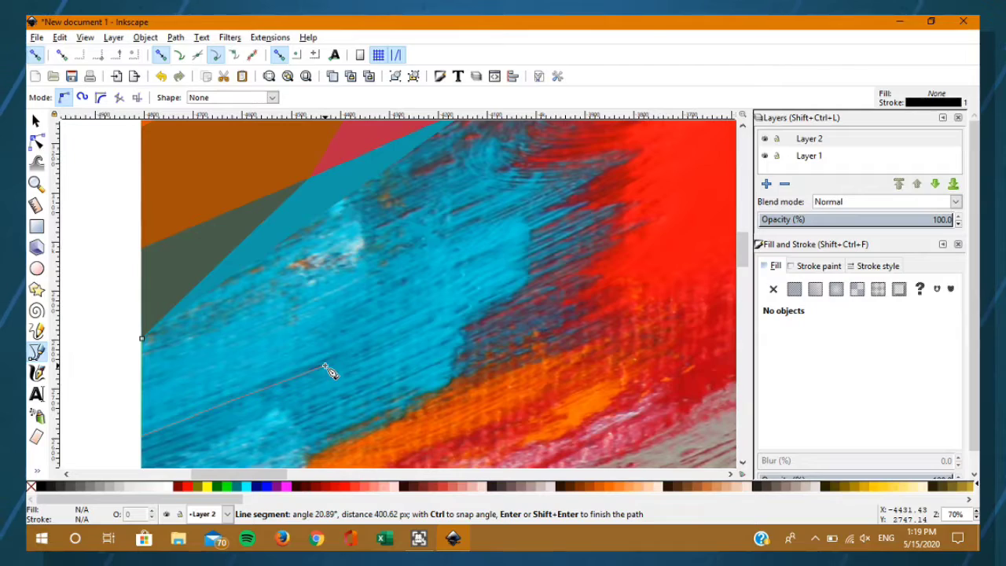
Trace a blue facet on the painting's left edge, directly below the dark green facet
left_click(324, 366)
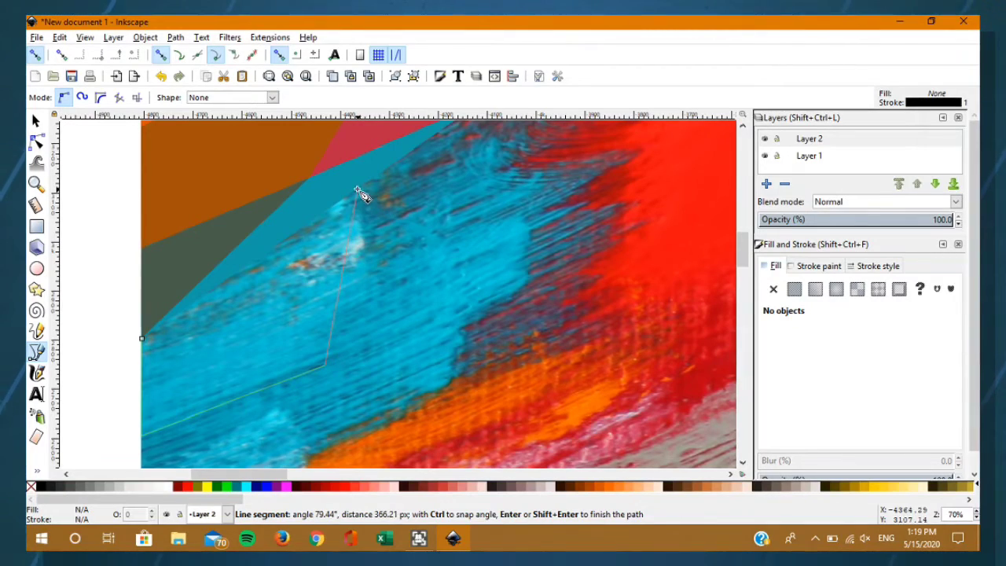
left_click(356, 191)
scroll(446, 337, "right", 2)
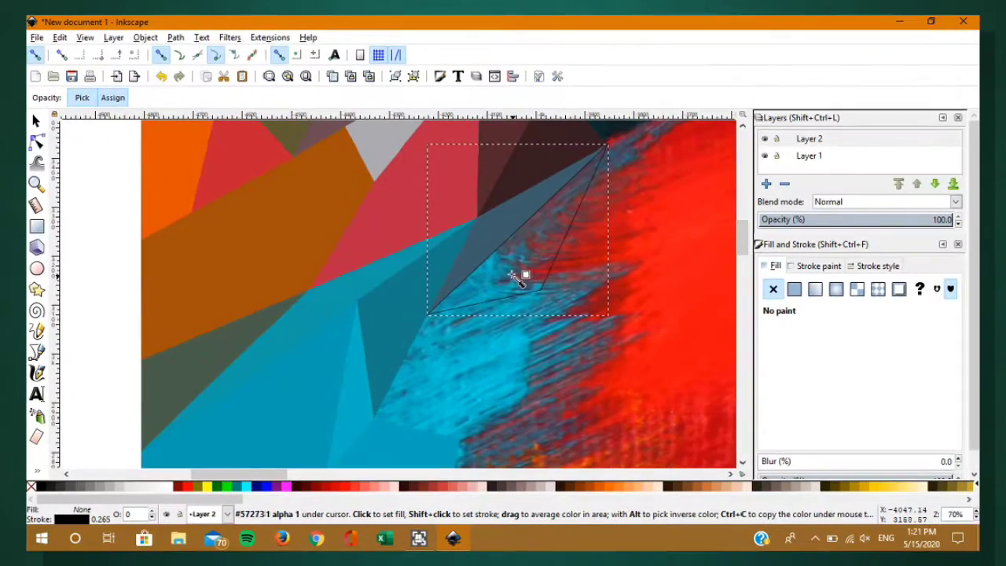
Fill the outlined facets around the edge of the blue stroke with sampled colours and remove their outlines
left_click(515, 277)
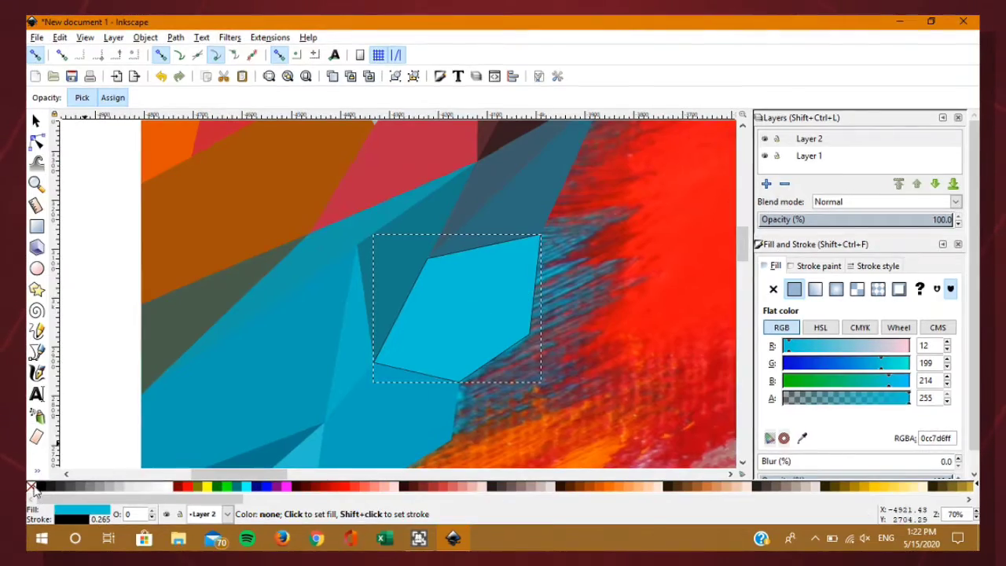
left_click(498, 358)
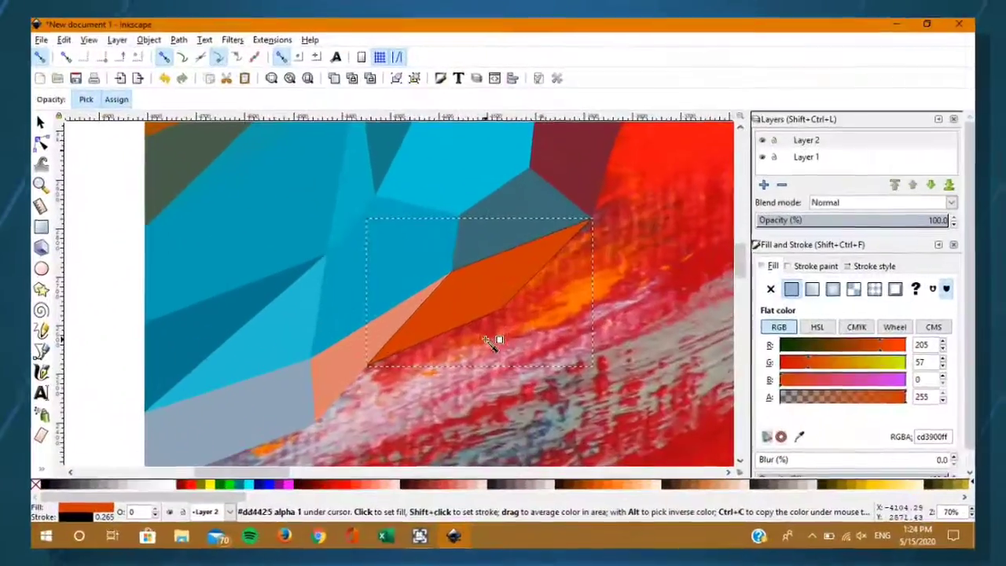
left_click(31, 488, "shift")
Trace a dark teal facet directly beneath the slate-purple facet, starting from their shared corner
scroll(377, 406, "down", 4)
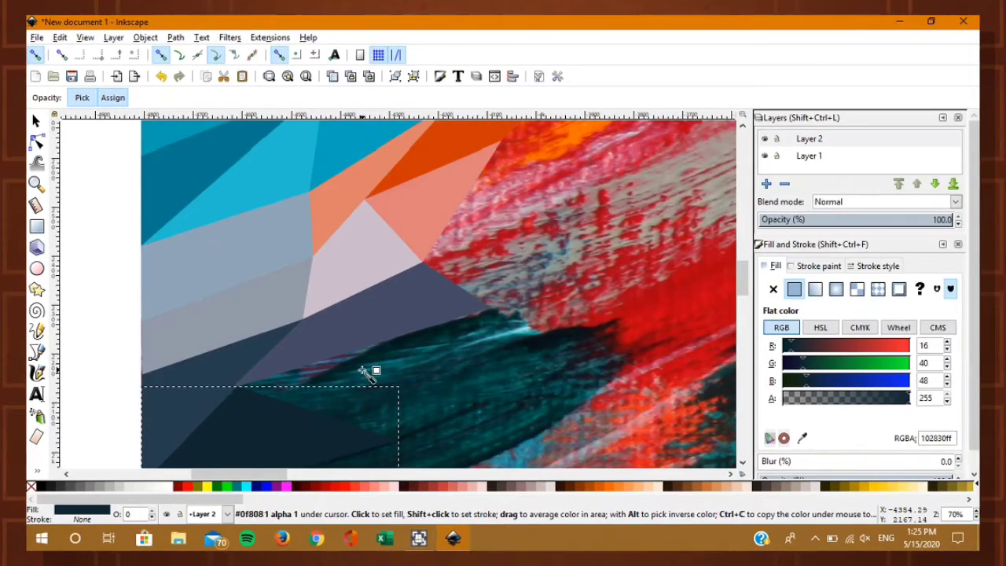
key("b")
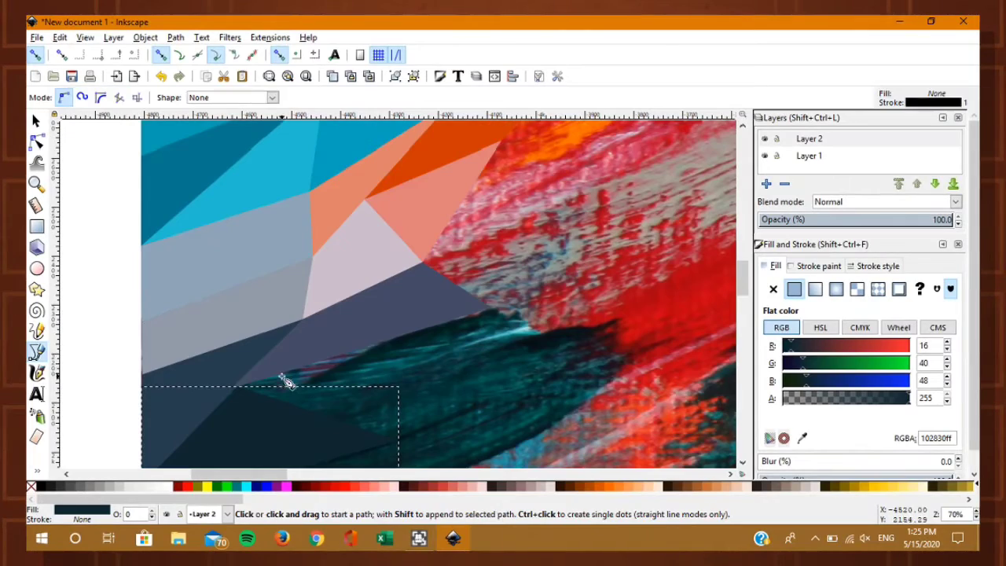
left_click(239, 387)
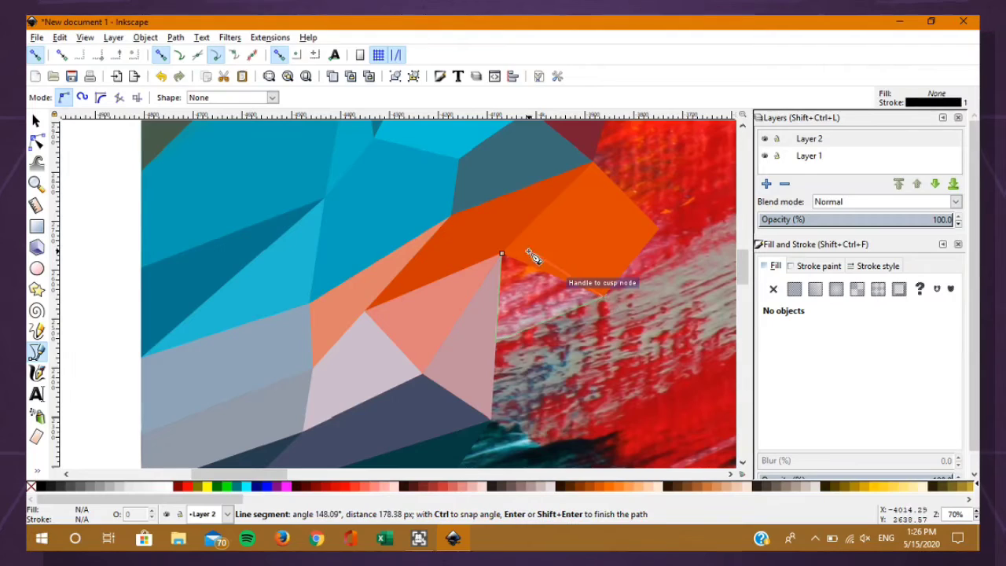
Close a narrow facet over the pink strokes under the bright orange facet and activate colour sampling for its fill
left_click(501, 254)
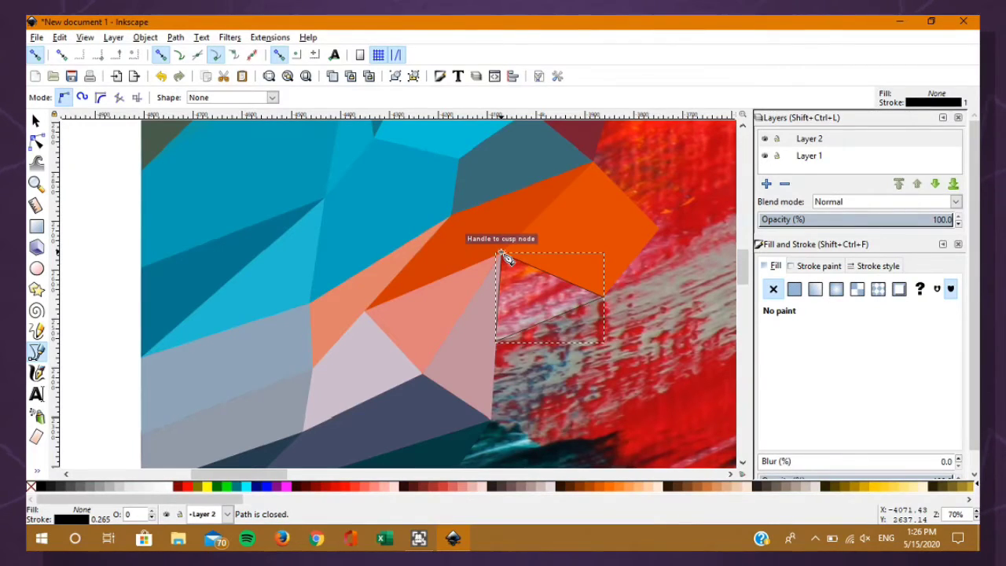
key("d")
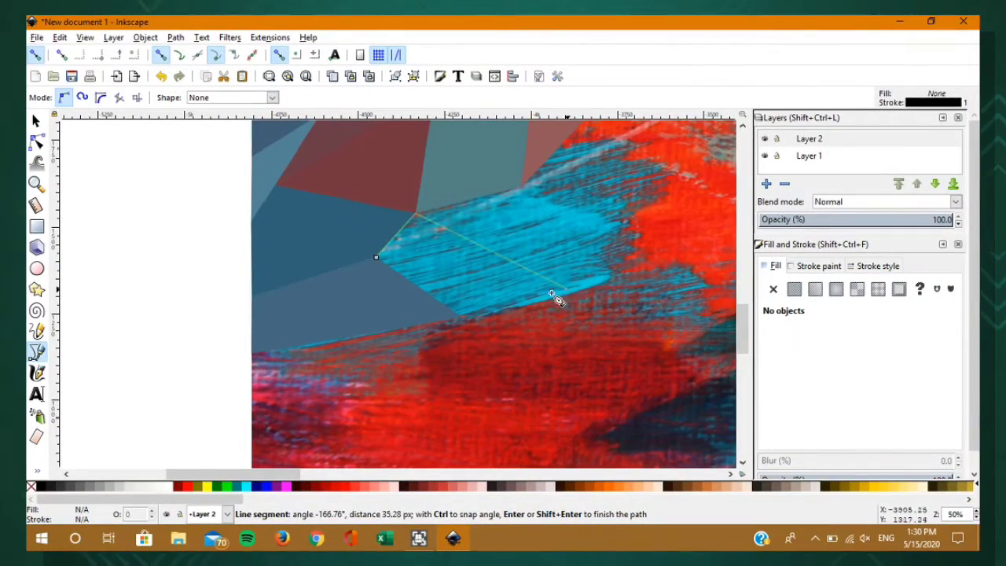
Trace a facet over the bright blue stroke and fill the outlined left-edge facet under the crimson one with sampled dark purple
left_click(462, 315)
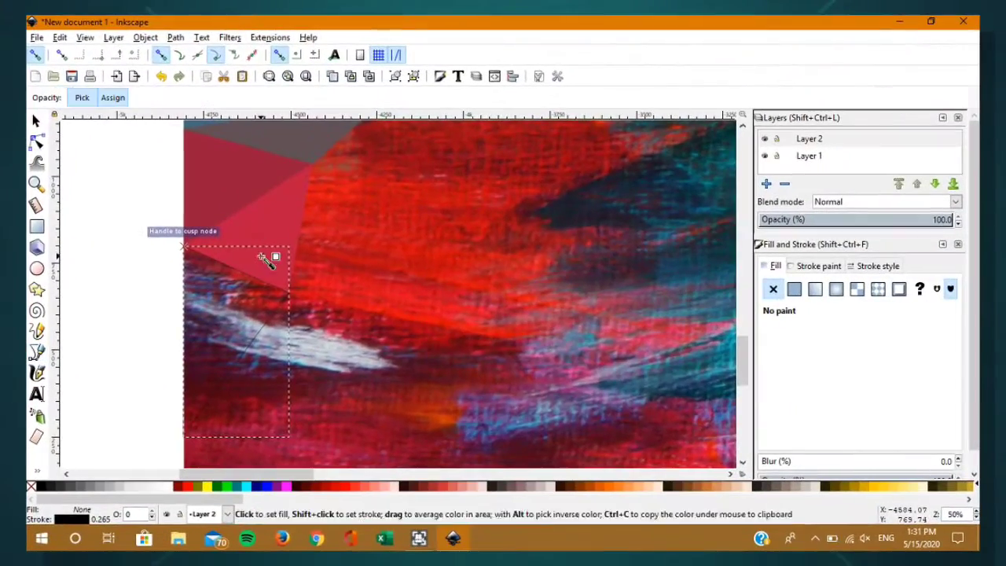
left_click(230, 305)
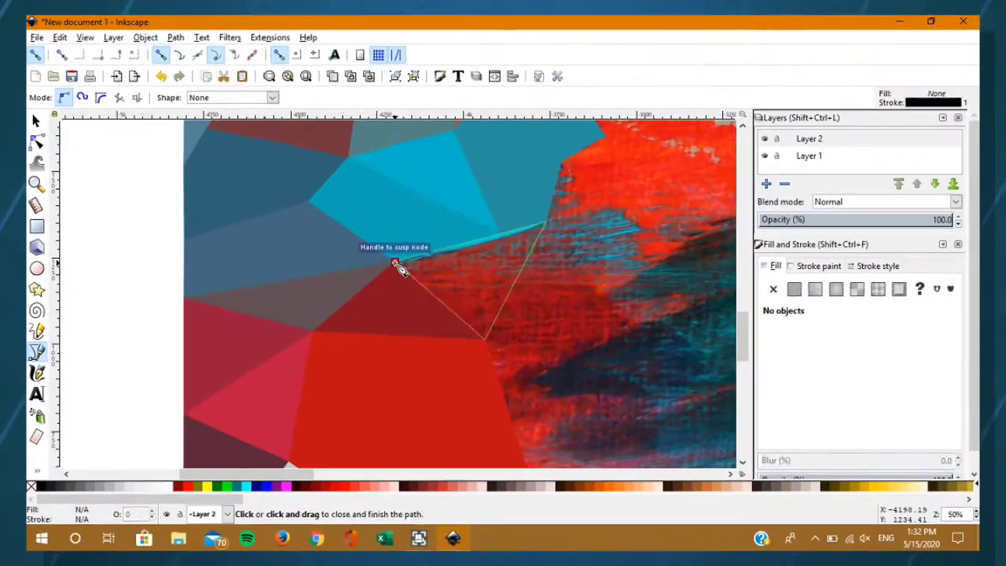
Close the facet beneath the thin blue strip, fill it with a sampled dark red and remove its outline
left_click(396, 263)
key("d")
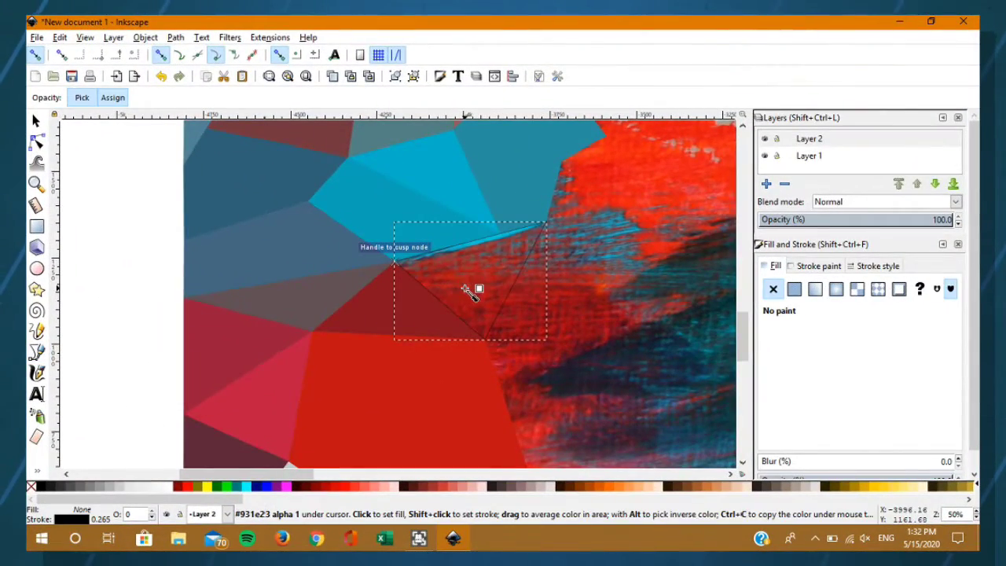
left_click(501, 306)
left_click(30, 485, "shift")
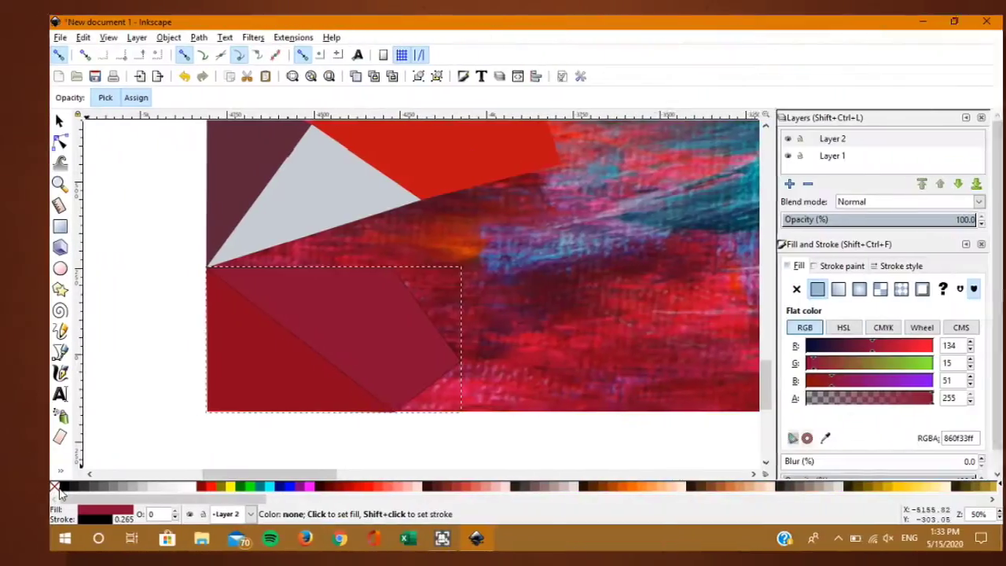
Continue the mosaic rightwards from the crimson corner facets and start a facet at the dark teal facet's lower corner
left_click(218, 393)
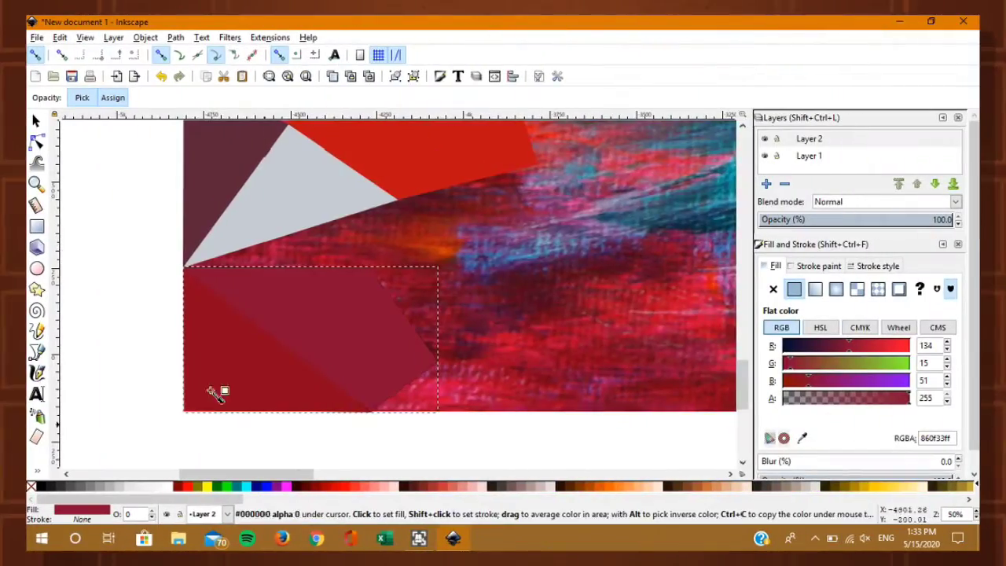
scroll(464, 256, "up", 2)
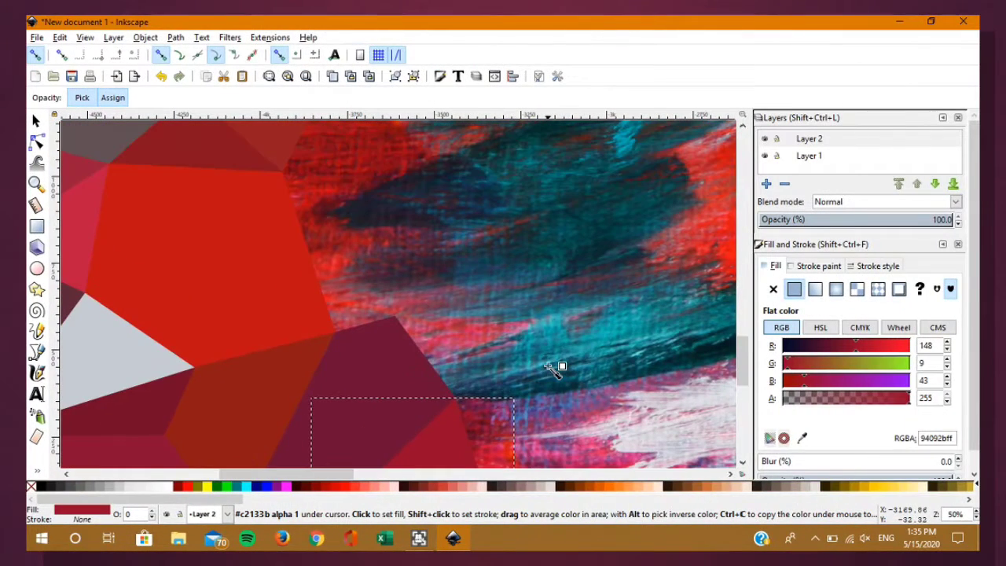
key("b")
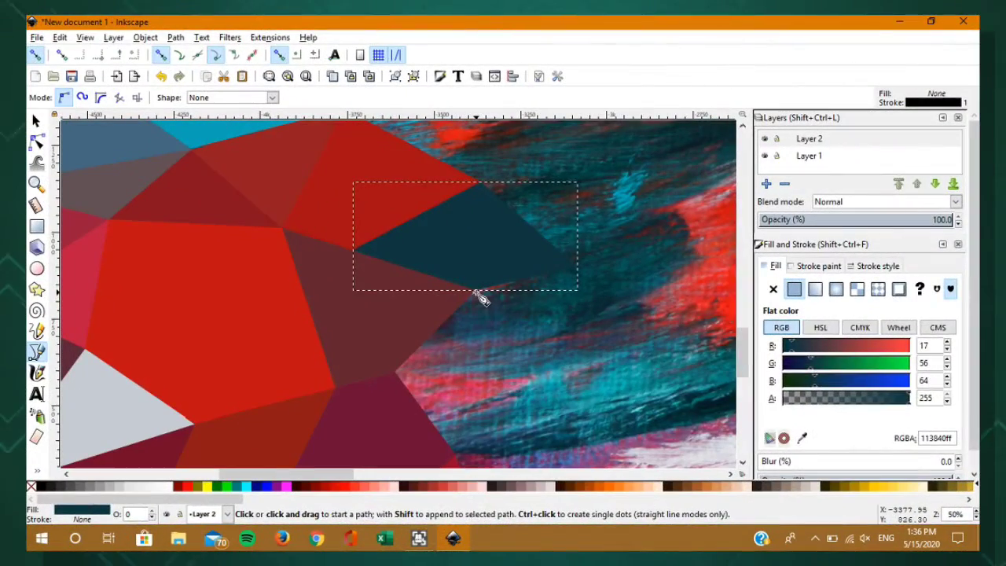
left_click(478, 295)
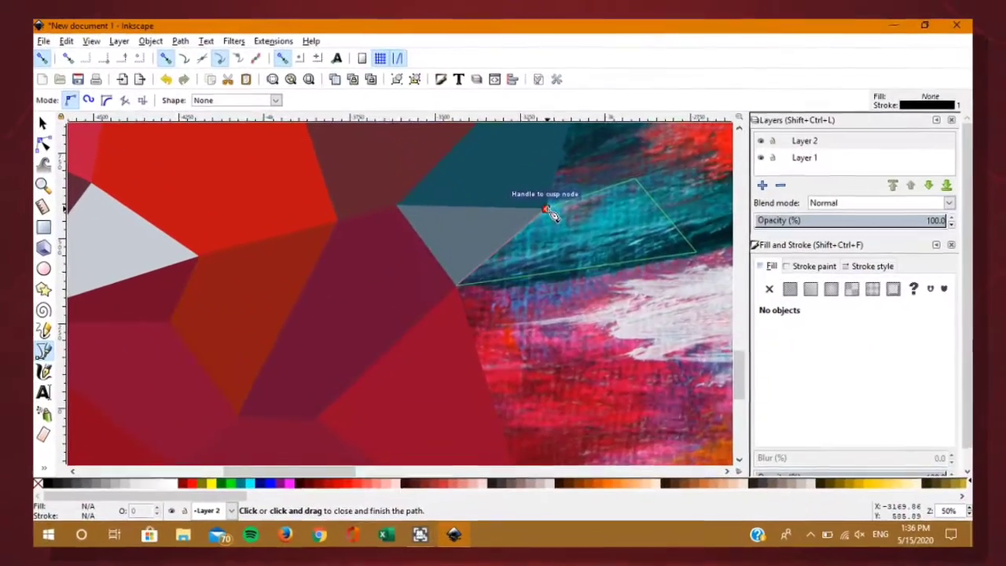
Close the four-sided facet over the teal stroke beside the grey facet and fill it with sampled teal 38b2b6
left_click(548, 210)
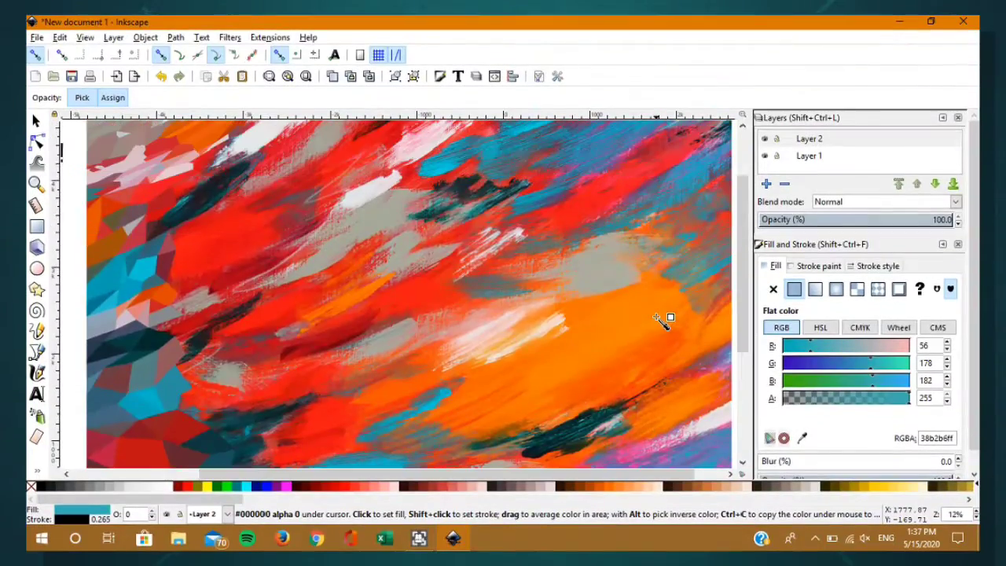
scroll(662, 318, "up", 2)
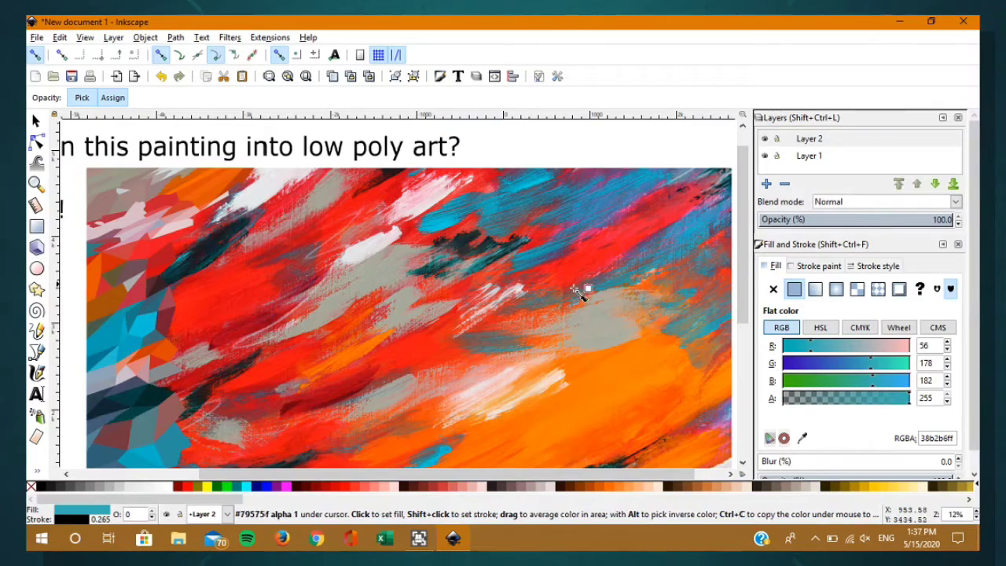
scroll(579, 287, "down", 5)
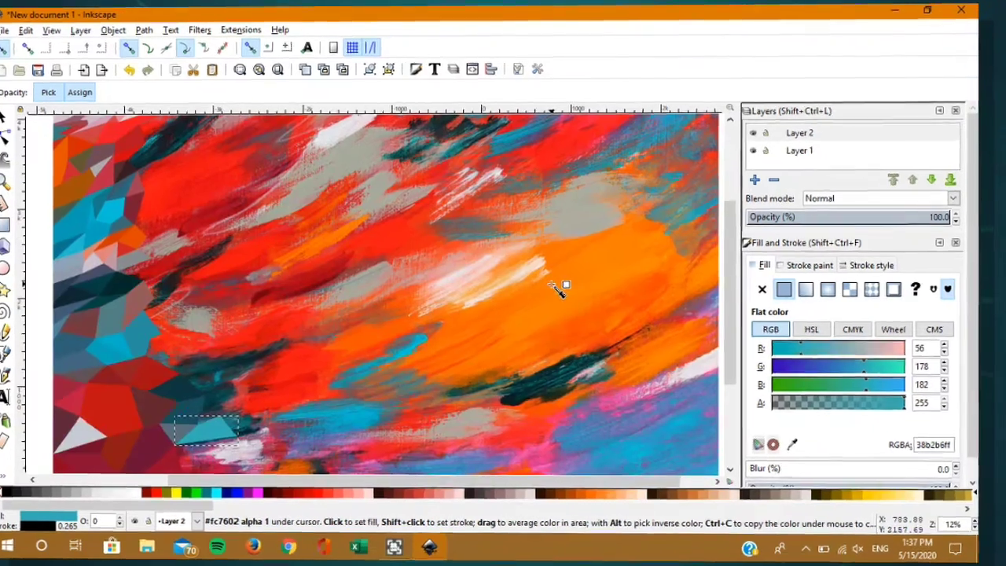